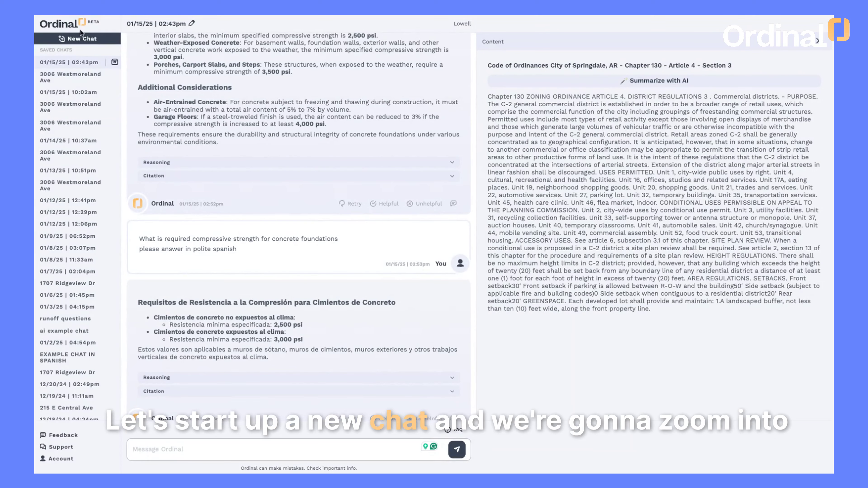
pyautogui.click(78, 40)
pyautogui.click(366, 110)
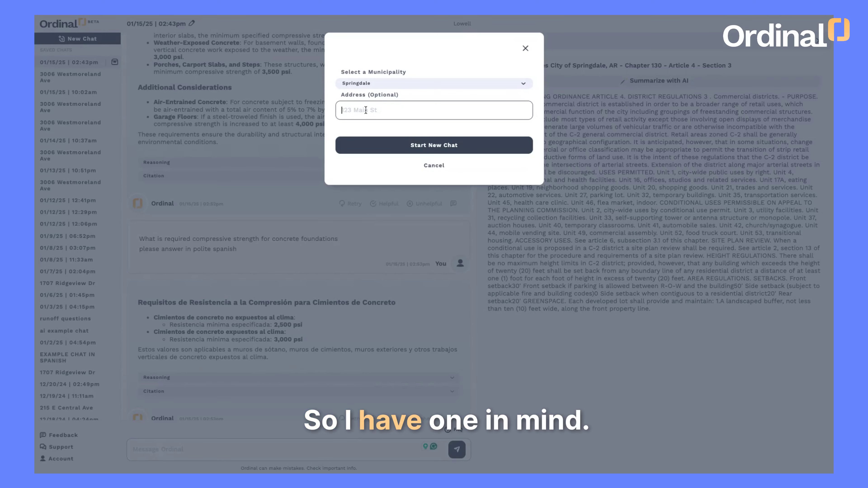
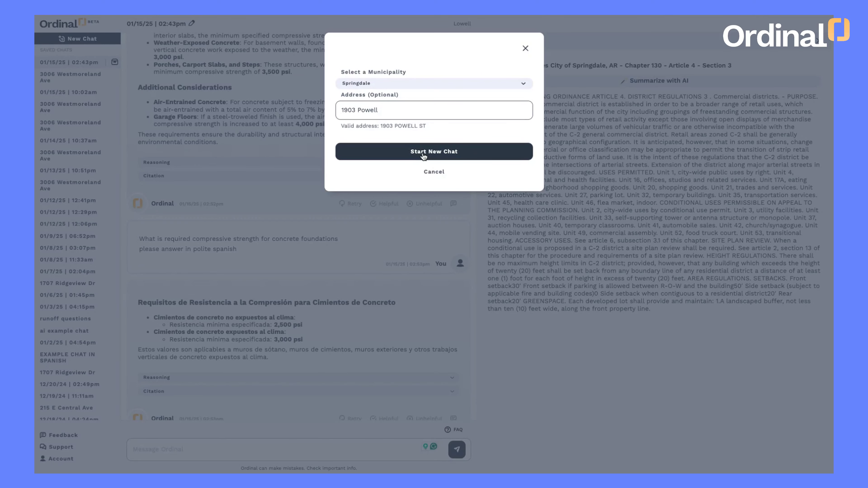
pyautogui.click(424, 155)
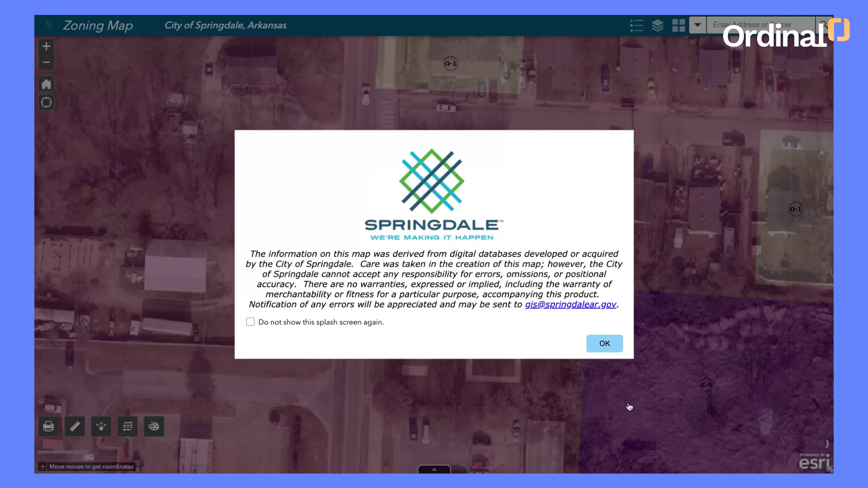
# Dismiss the Springdale Zoning Map disclaimer to see parcel 1903 in the C-2 zone.
pyautogui.click(604, 343)
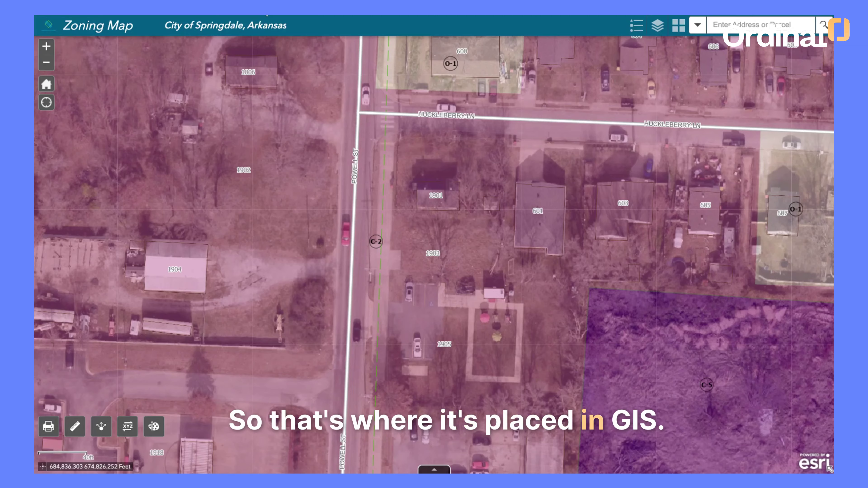
# Ask Ordinal 'What are my setbacks?' and get the C-2 setbacks of 30 ft front, 0 ft side and 20 ft rear.
pyautogui.hotkey('ctrl', 'shift', 'Tab')
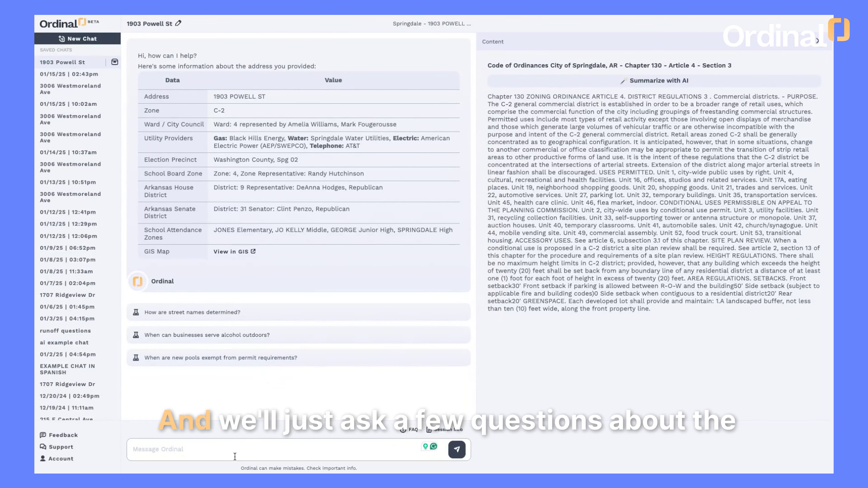
pyautogui.click(210, 457)
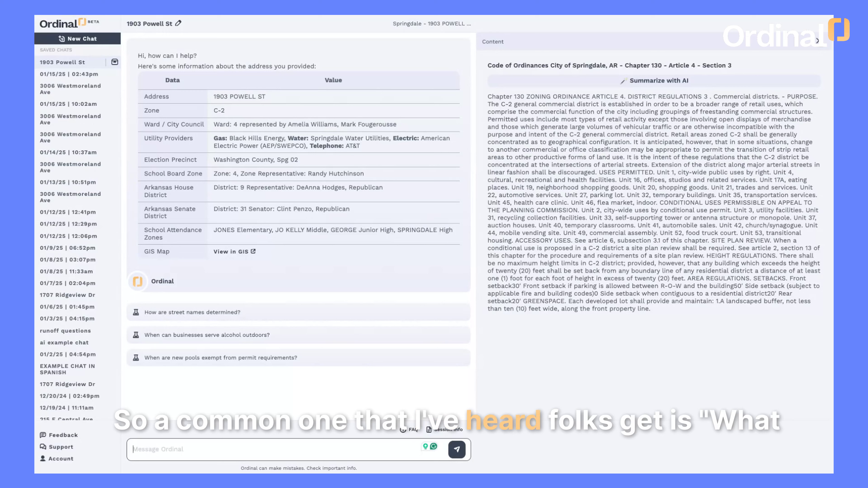
pyautogui.write('What a')
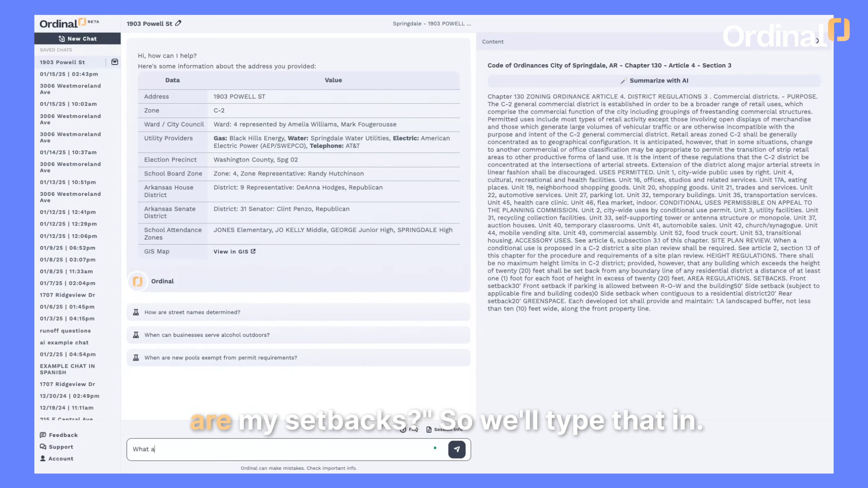
pyautogui.write('re my setbacks?')
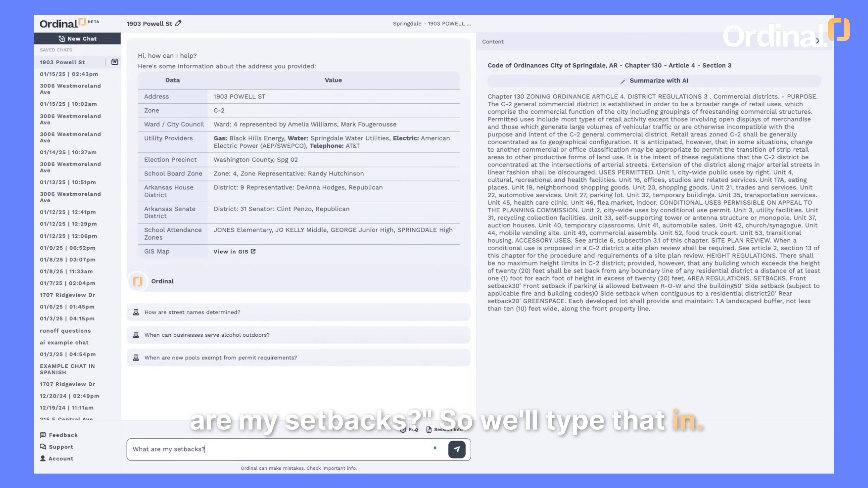
pyautogui.press('Return')
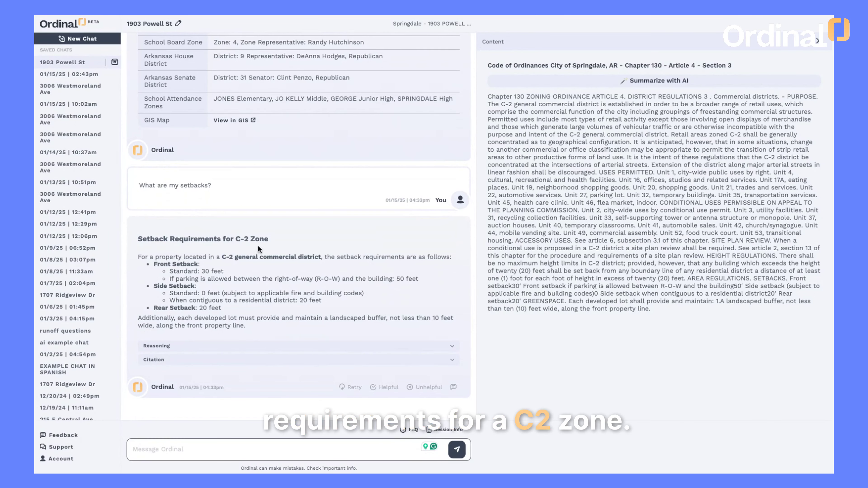
pyautogui.scroll(3, 291, 164)
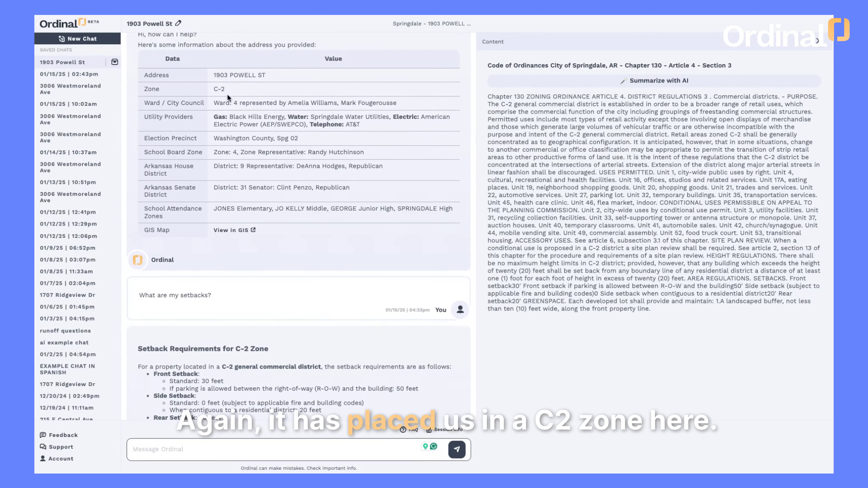
pyautogui.scroll(-3, 273, 236)
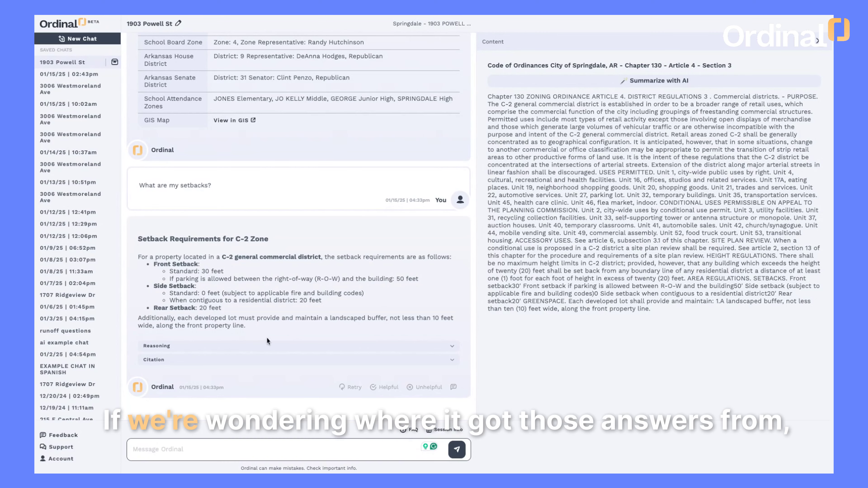
# Expand the setback answer's three citations and view each ordinance, including Chapter 130 Article 4 Section 3.
pyautogui.click(451, 361)
pyautogui.scroll(-2, 388, 369)
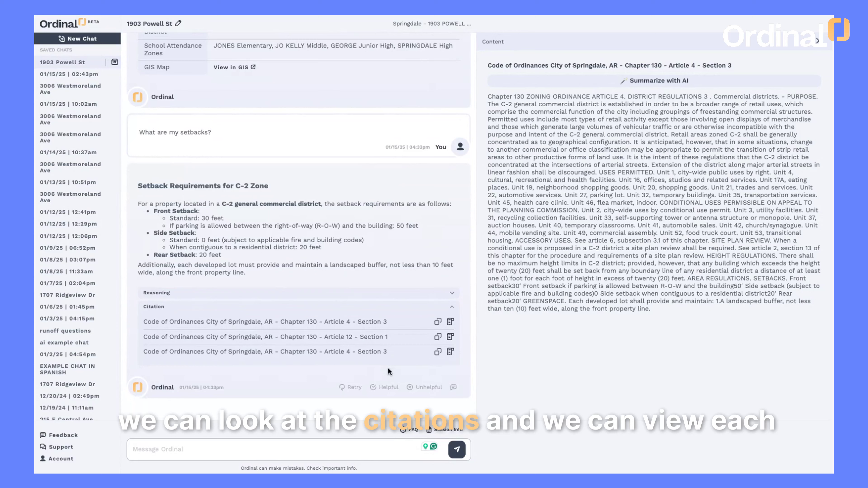
pyautogui.click(451, 323)
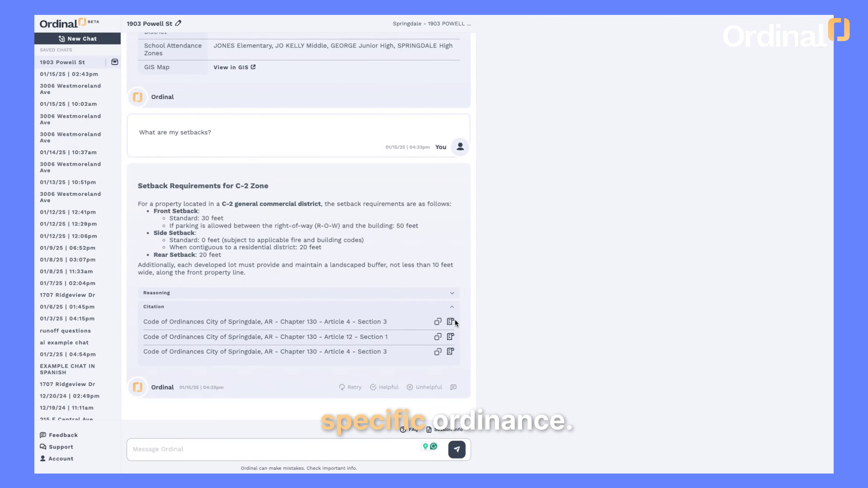
pyautogui.click(450, 322)
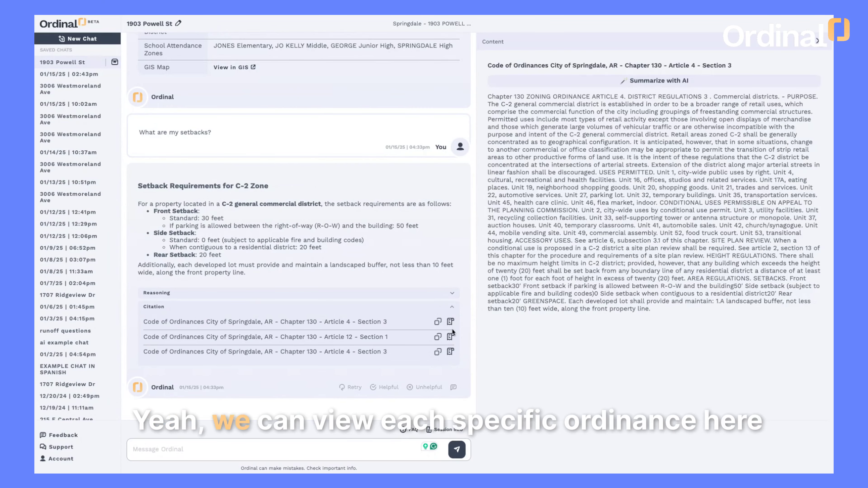
pyautogui.click(450, 337)
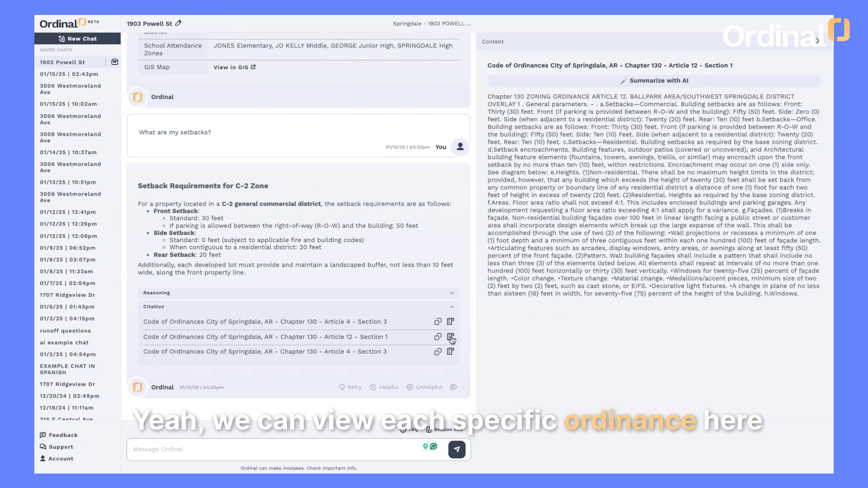
pyautogui.click(450, 353)
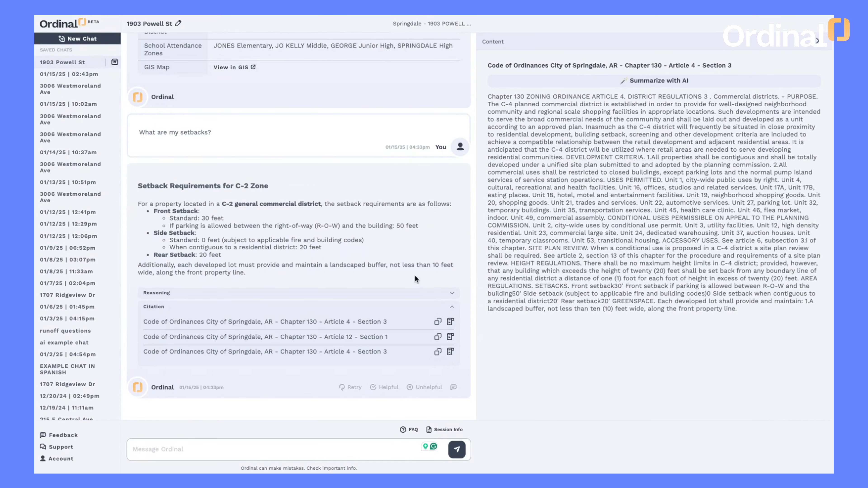
pyautogui.click(234, 451)
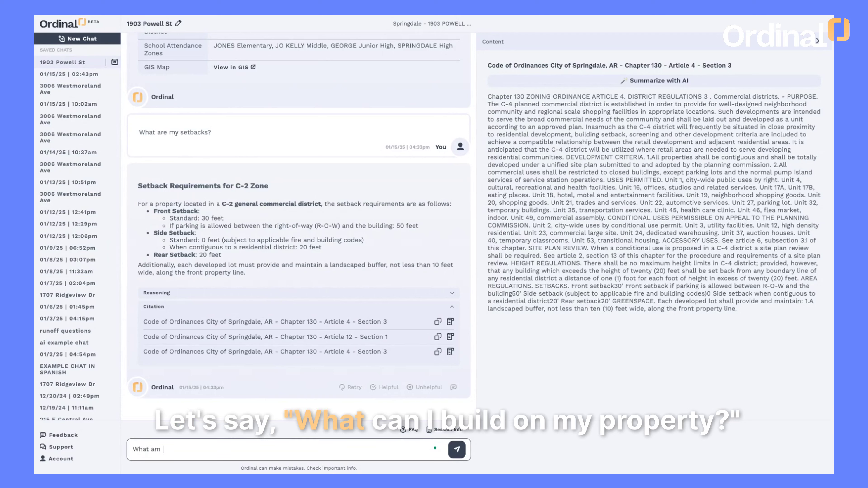
# Ask 'What can I build on my property?' and read the C-2 permitted uses, conditional uses and height rules.
pyautogui.write('What am')
pyautogui.press('BackSpace')
pyautogui.press('BackSpace')
pyautogui.press('BackSpace')
pyautogui.write('can I bui')
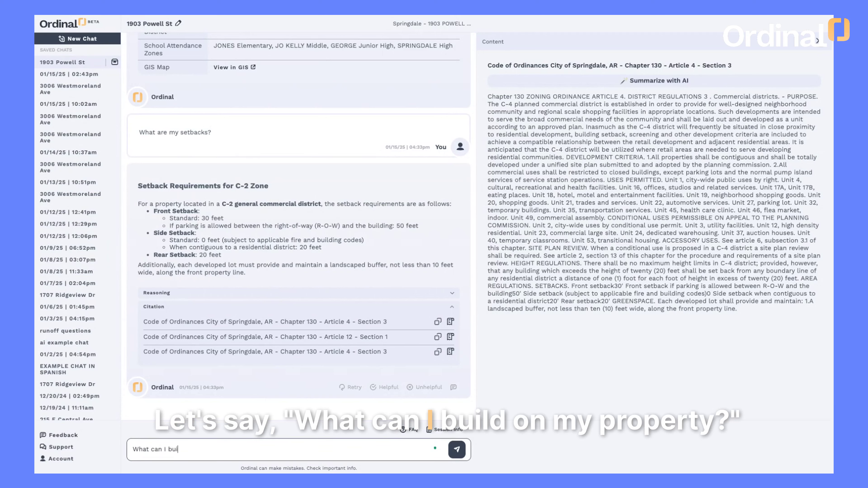
pyautogui.write('k')
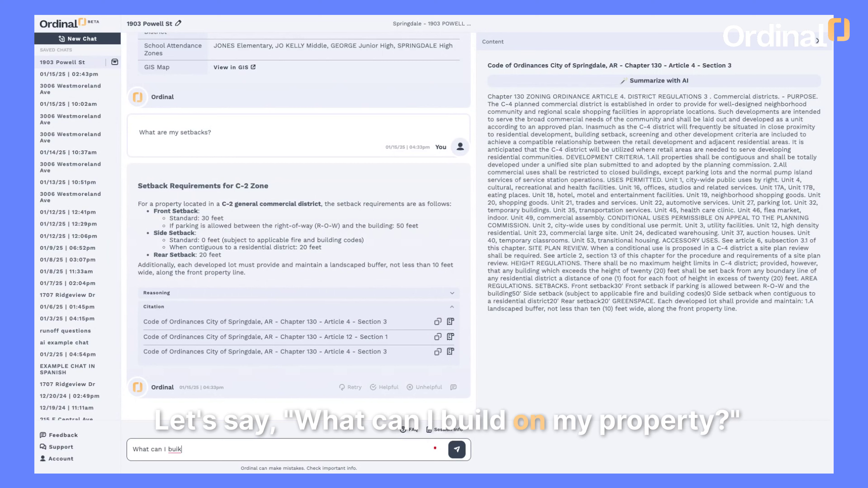
pyautogui.write('l= on my property?')
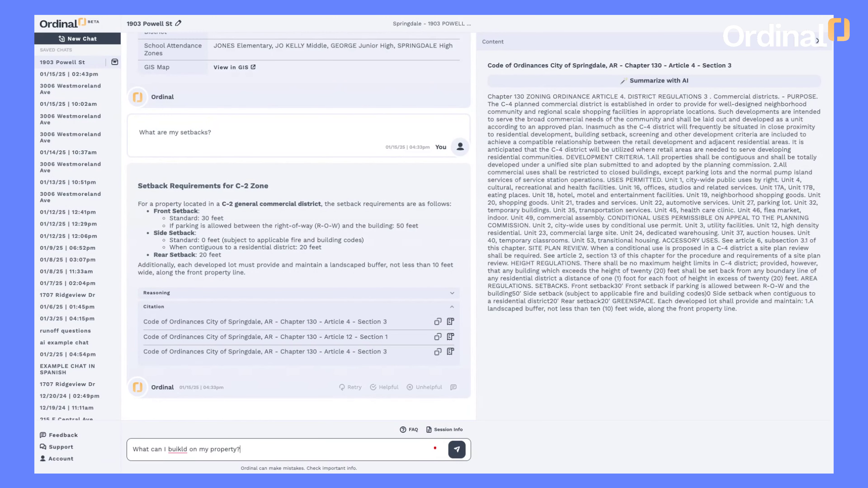
pyautogui.press('Return')
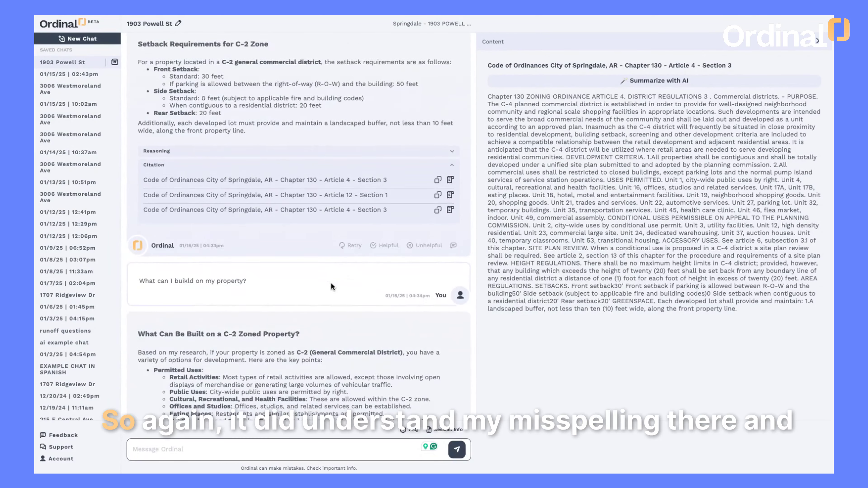
pyautogui.scroll(-2, 330, 283)
pyautogui.scroll(-4, 330, 283)
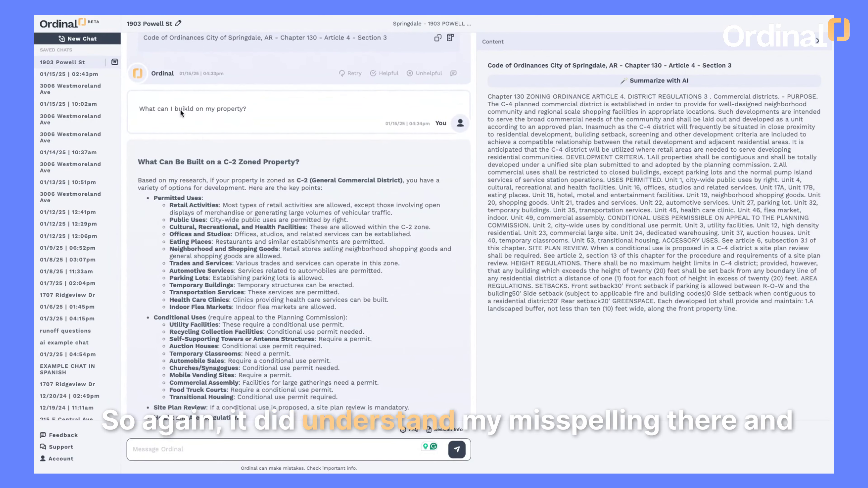
pyautogui.scroll(3, 194, 146)
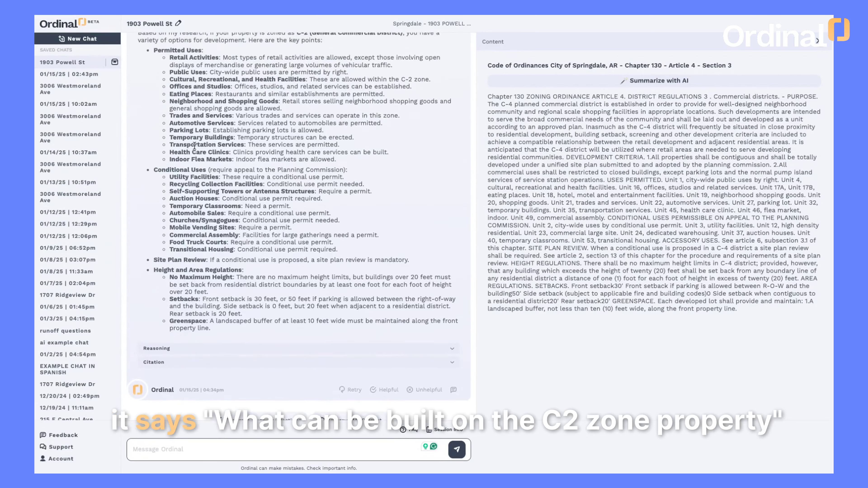
pyautogui.scroll(1, 193, 146)
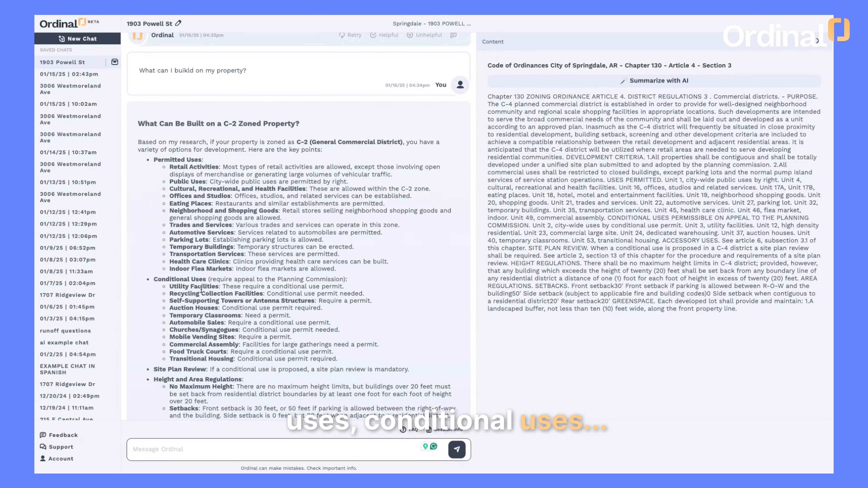
pyautogui.scroll(-3, 198, 284)
pyautogui.scroll(2, 218, 208)
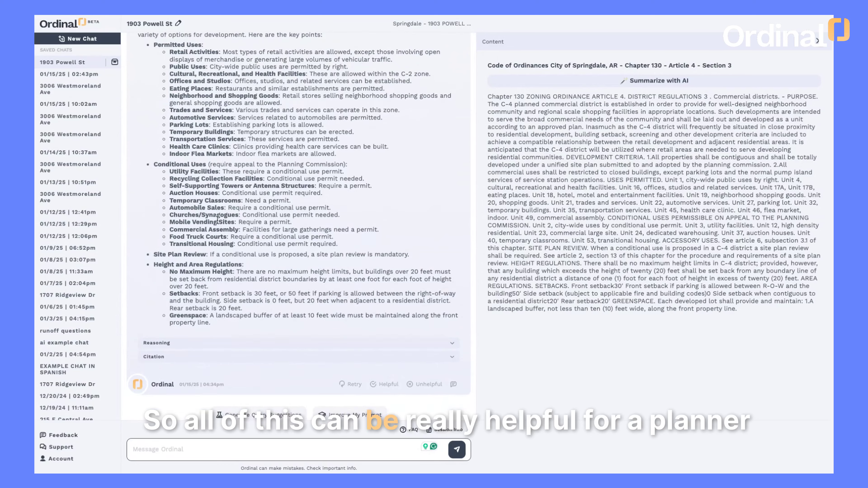
pyautogui.scroll(1, 218, 207)
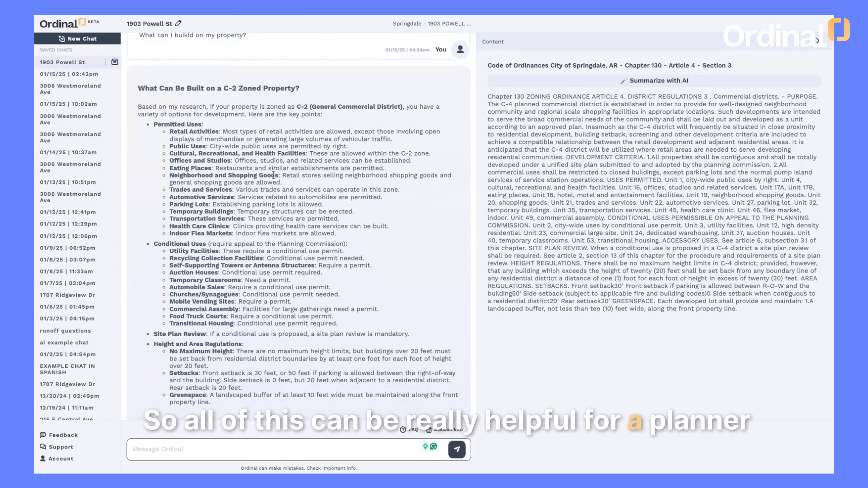
pyautogui.scroll(-2, 273, 176)
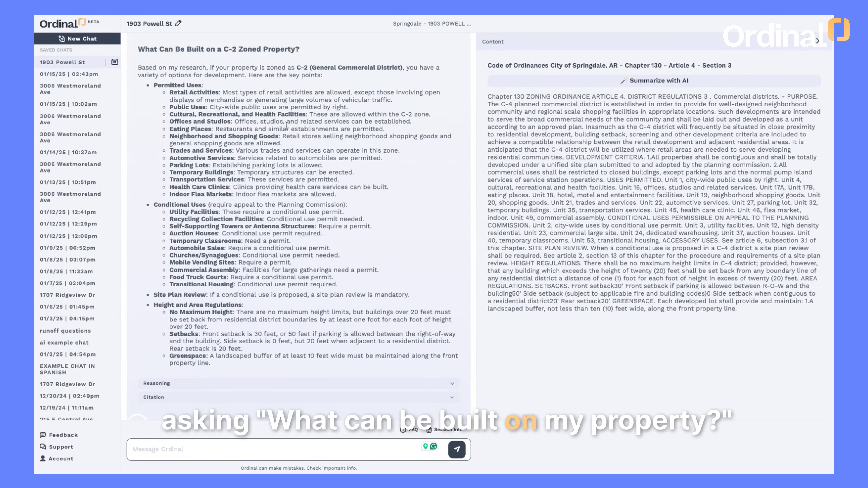
pyautogui.scroll(-3, 288, 181)
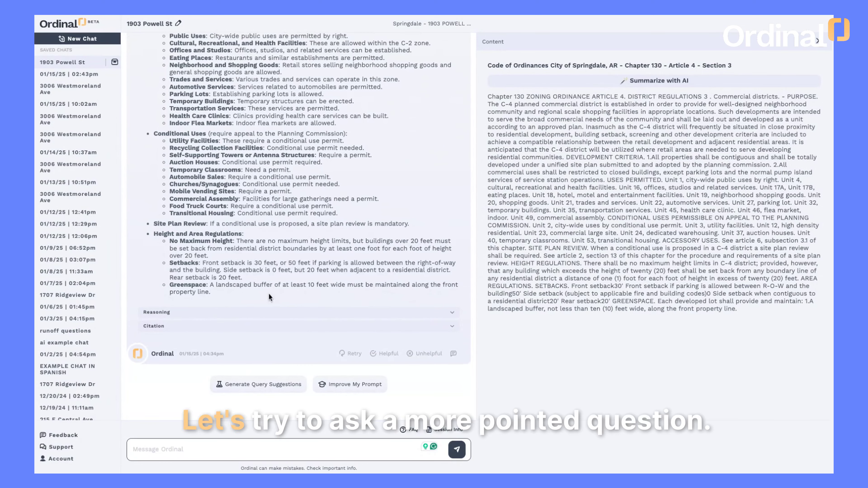
# Ask 'I want to start a business. Are there any parking restrictions for this address?'.
pyautogui.click(207, 457)
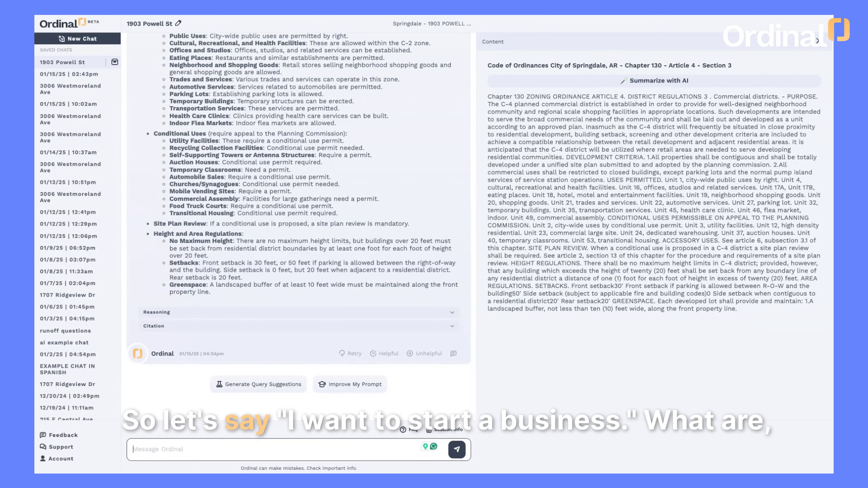
pyautogui.write('I want ')
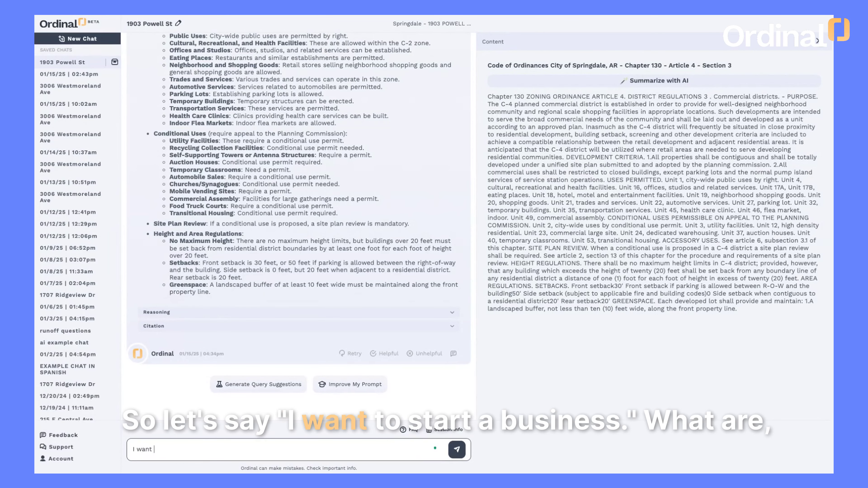
pyautogui.write('to start a business. What are')
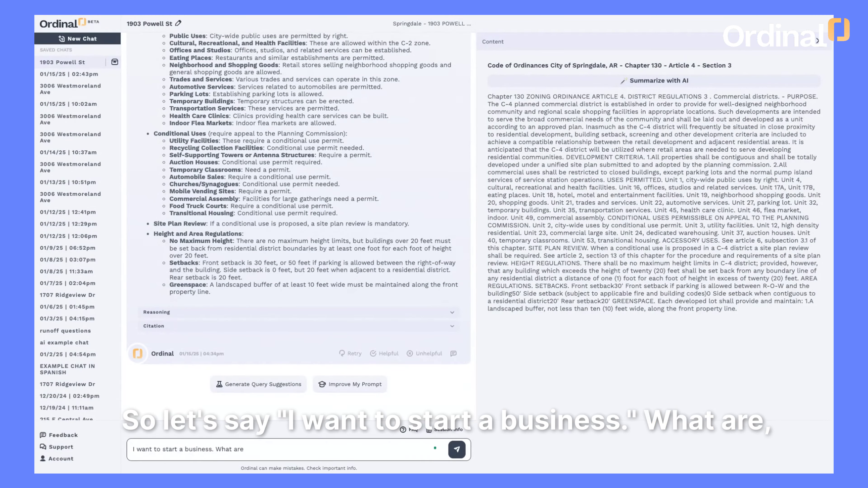
pyautogui.press('BackSpace')
pyautogui.press('BackSpace')
pyautogui.press('BackSpace')
pyautogui.press('BackSpace')
pyautogui.press('BackSpace')
pyautogui.press('BackSpace')
pyautogui.press('BackSpace')
pyautogui.press('BackSpace')
pyautogui.press('BackSpace')
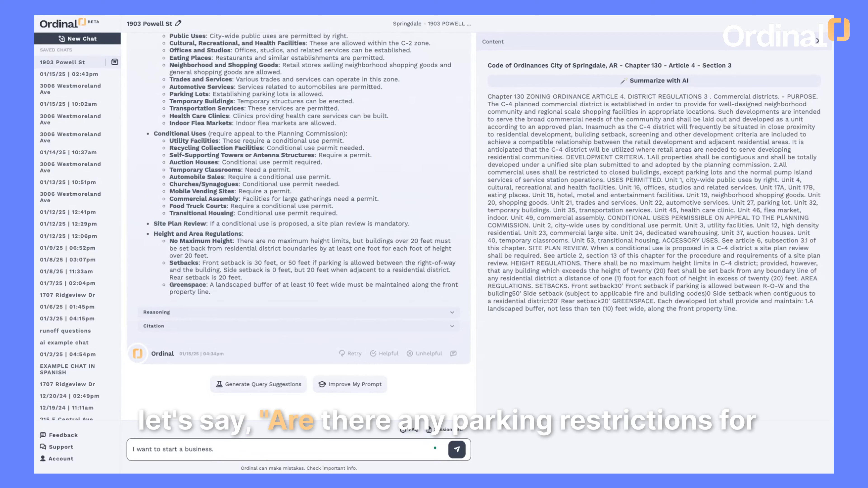
pyautogui.write('Are there any')
pyautogui.write('parking restr')
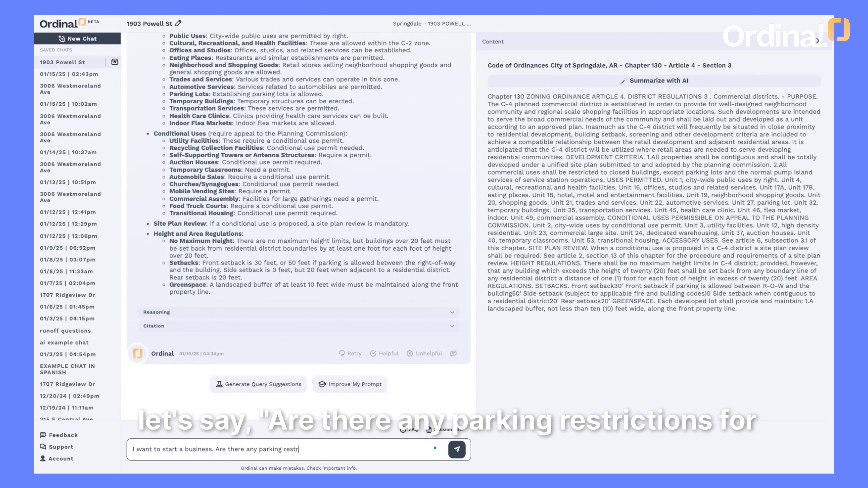
pyautogui.write('ictions for th')
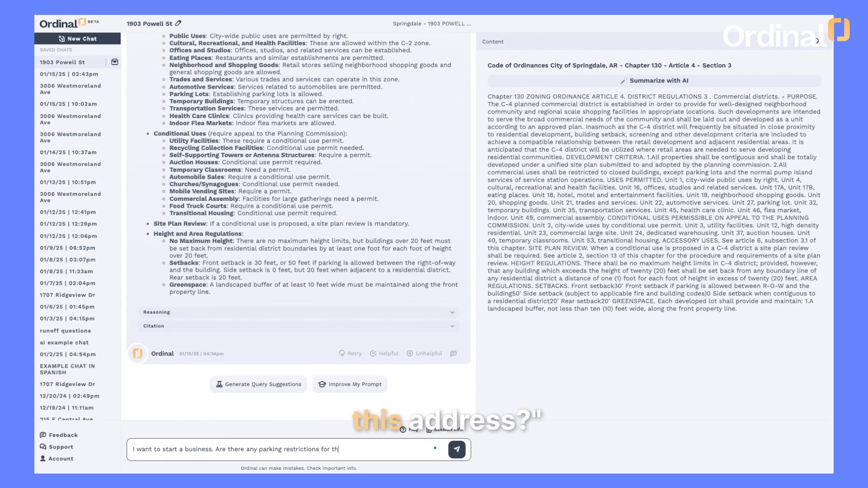
pyautogui.write('is add')
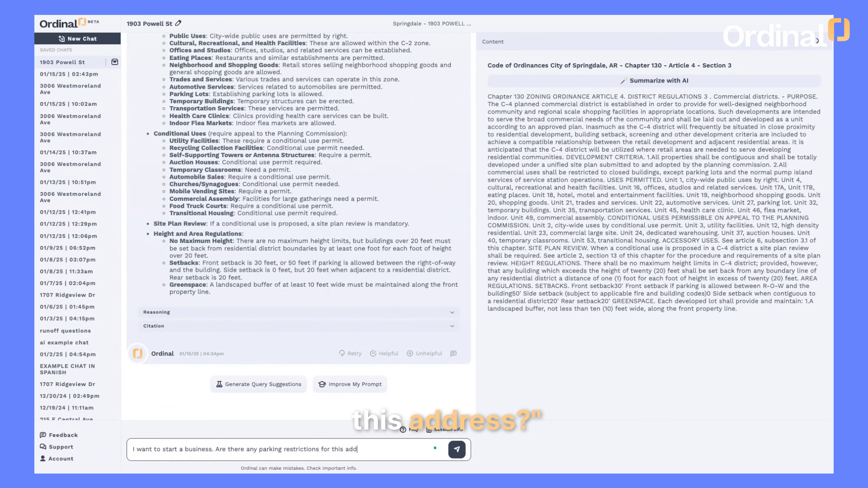
pyautogui.write('ress?')
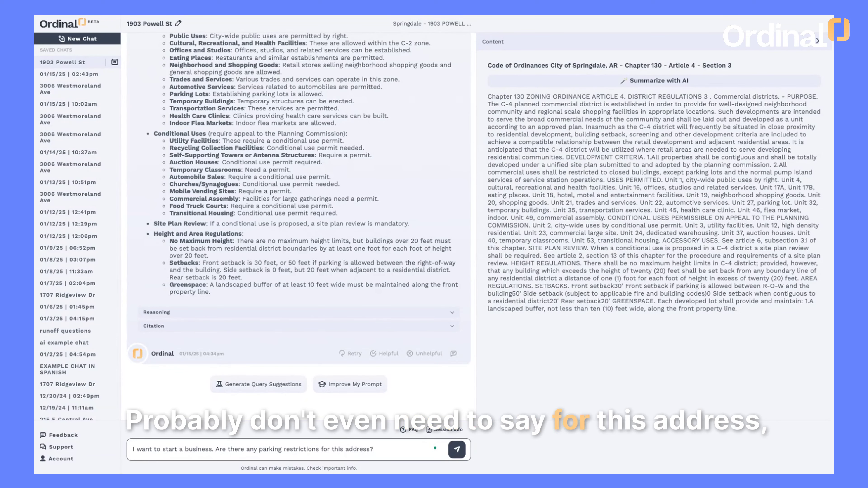
pyautogui.press('Return')
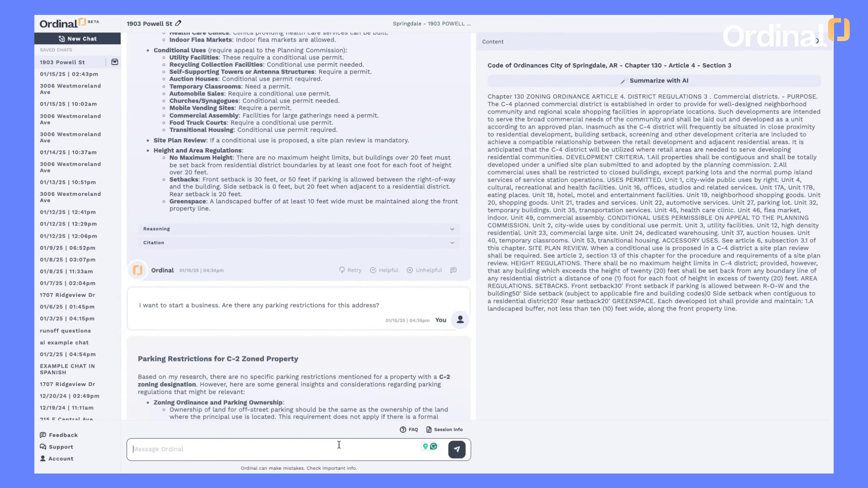
# Expand the parking answer's reasoning about the C-2 zoned property.
pyautogui.scroll(-6, 349, 342)
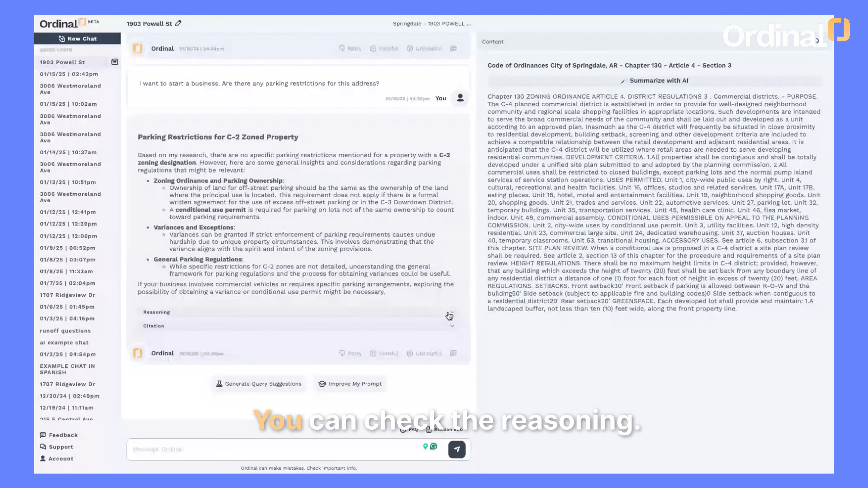
pyautogui.click(399, 311)
pyautogui.scroll(-2, 398, 307)
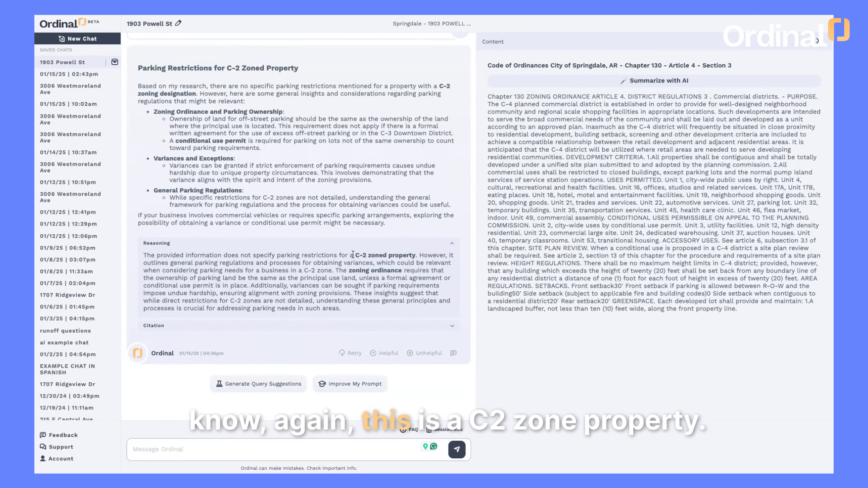
pyautogui.moveTo(356, 255); pyautogui.dragTo(399, 263)
pyautogui.click(400, 266)
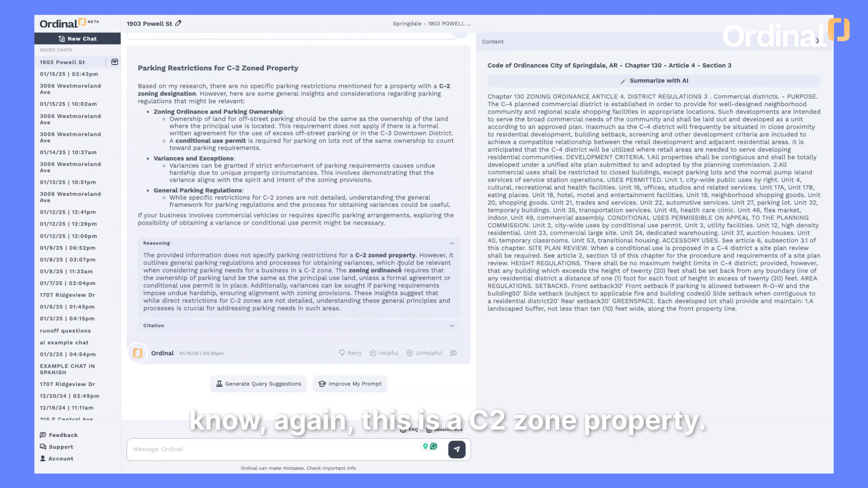
# List the five citations and display Chapter 130 Article 7 Section 5 on off-street parking.
pyautogui.click(454, 327)
pyautogui.scroll(-2, 454, 331)
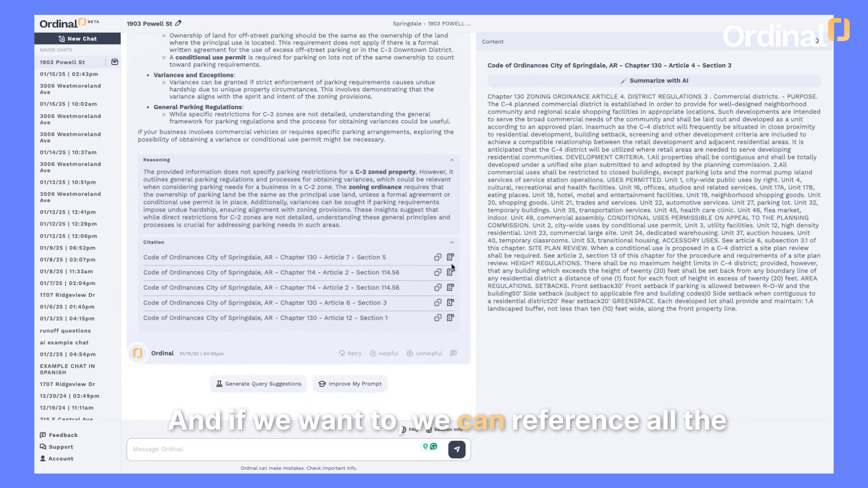
pyautogui.click(448, 258)
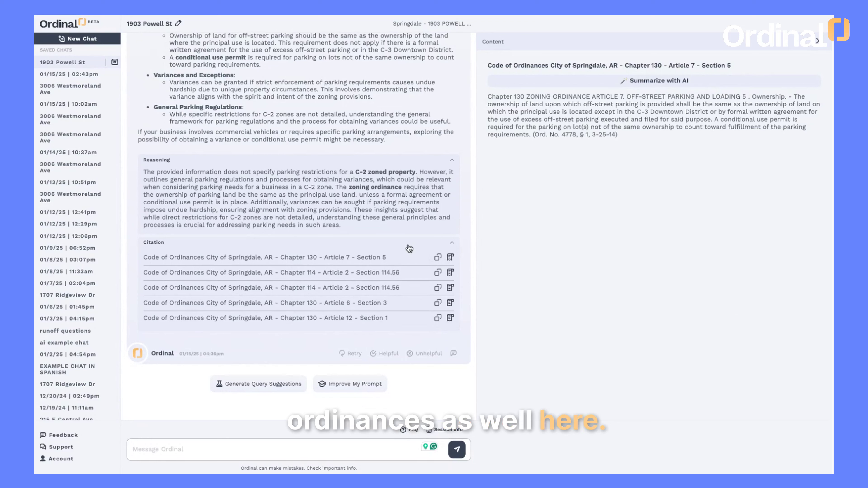